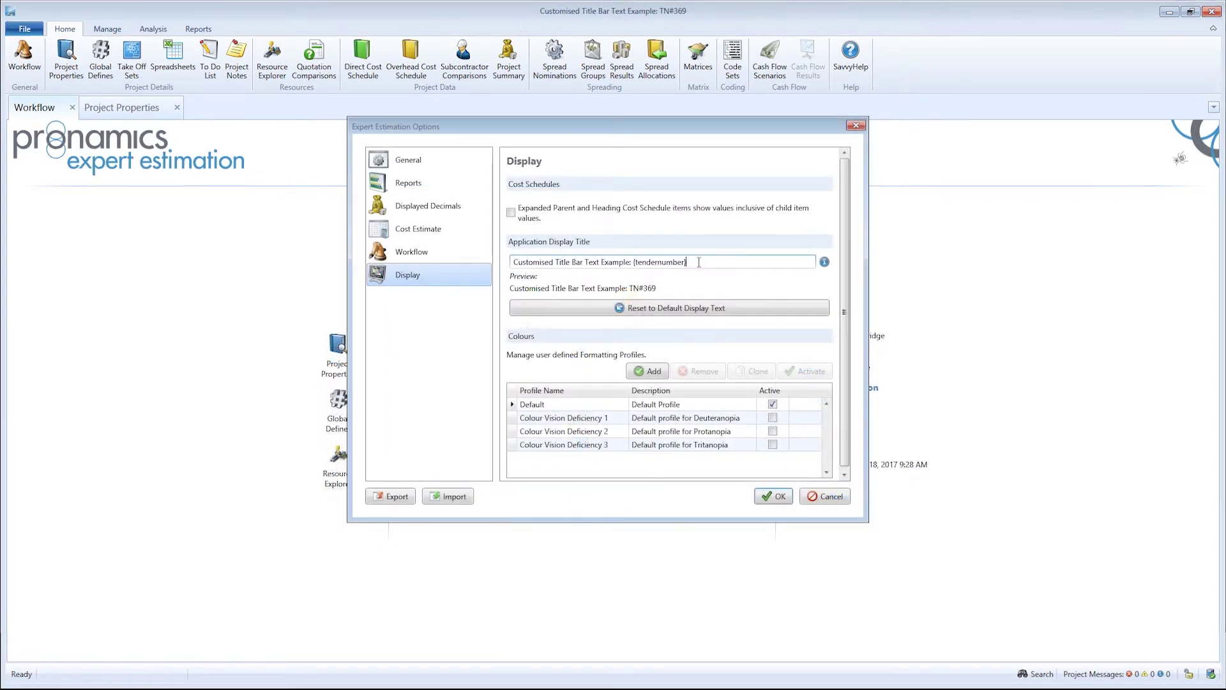
Step: Replace the application display title text with "{application} {edition} {projectname}"
key(BackSpace)
key(BackSpace)
key(BackSpace)
key(BackSpace)
key(BackSpace)
key(BackSpace)
key(BackSpace)
key(BackSpace)
key(BackSpace)
key(BackSpace)
key(BackSpace)
key(BackSpace)
key(BackSpace)
key(BackSpace)
key(BackSpace)
key(BackSpace)
key(BackSpace)
key(BackSpace)
key(BackSpace)
key(BackSpace)
text({application} {edition} {projectname})
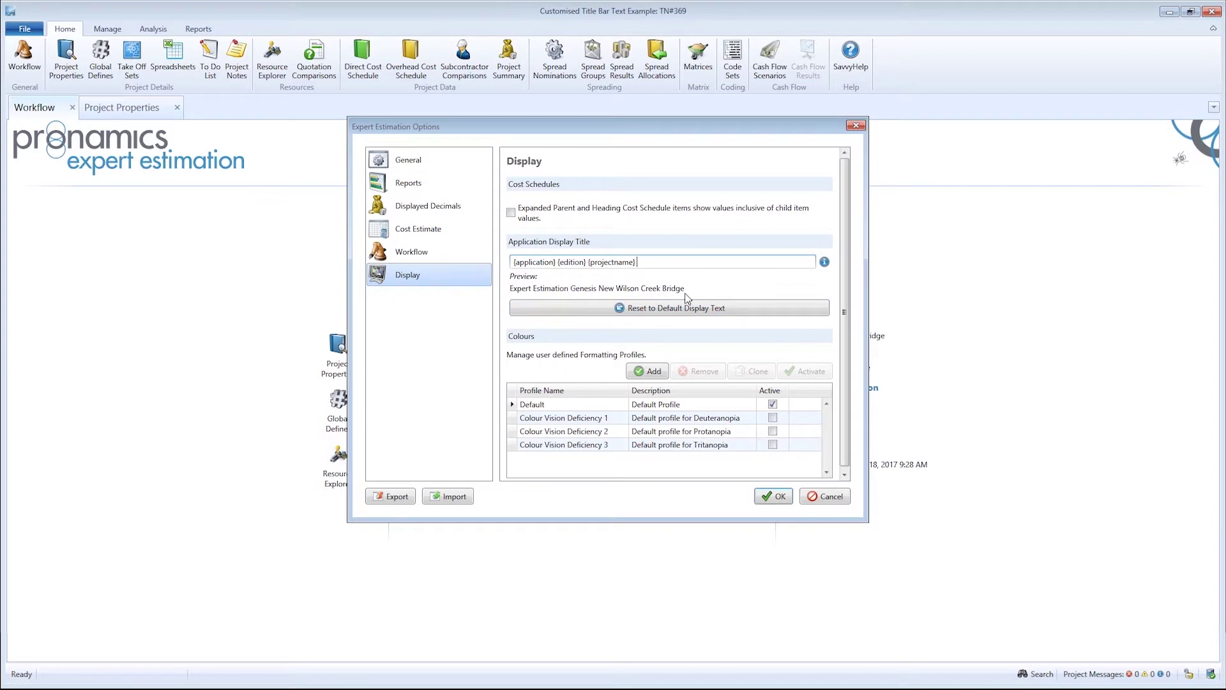
Step: Replace the {application} tag at the start of the application display title with the literal text "EE"
click(514, 262)
key(Delete)
key(Delete)
key(Delete)
key(Delete)
key(Delete)
key(Delete)
key(Delete)
key(Delete)
key(Delete)
key(Delete)
key(Delete)
key(Delete)
key(Delete)
text(EE)
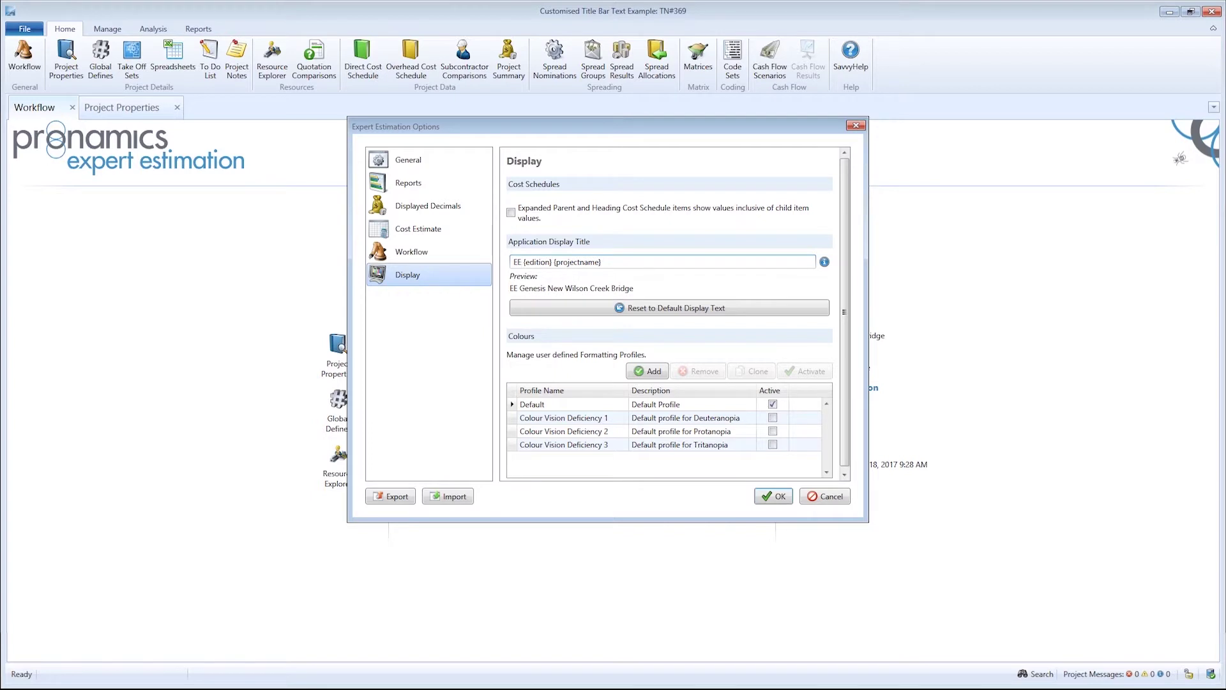
Step: Extend the display title to "EE {edition} {servername} ({serveruri}) {projectname} {tendernumber}" and apply the options
click(608, 262)
text({tendernumber})
click(553, 263)
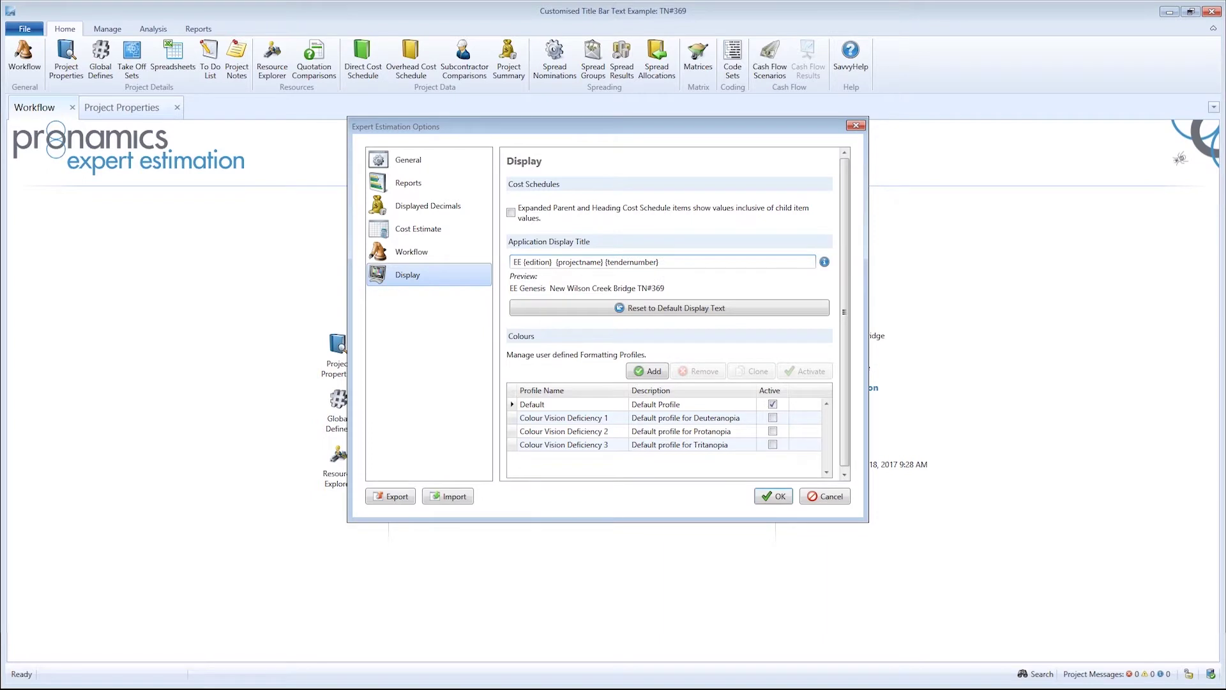
text({servername})
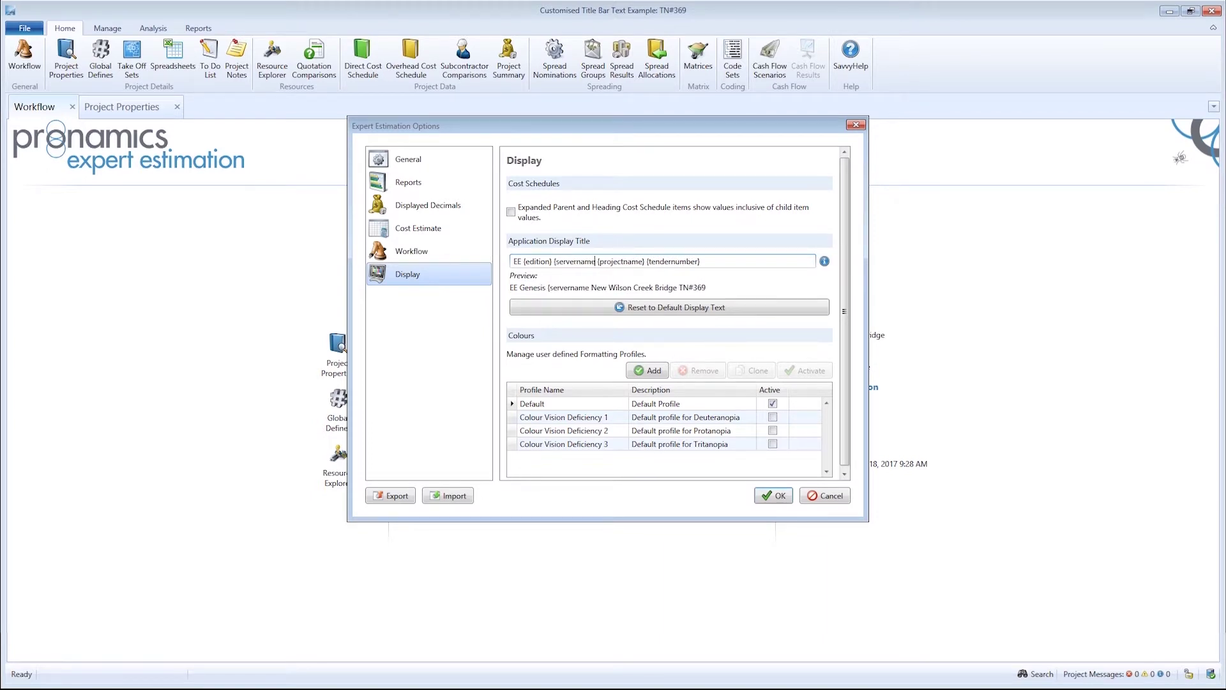
text( ({serveruri)
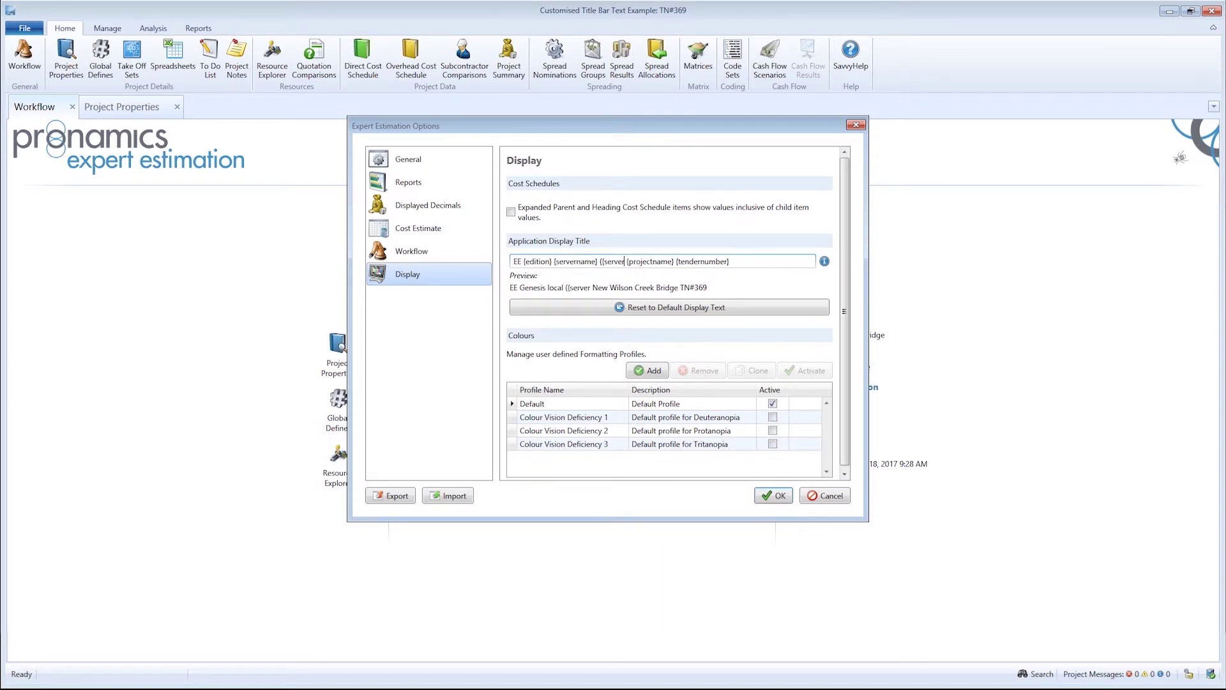
text(}))
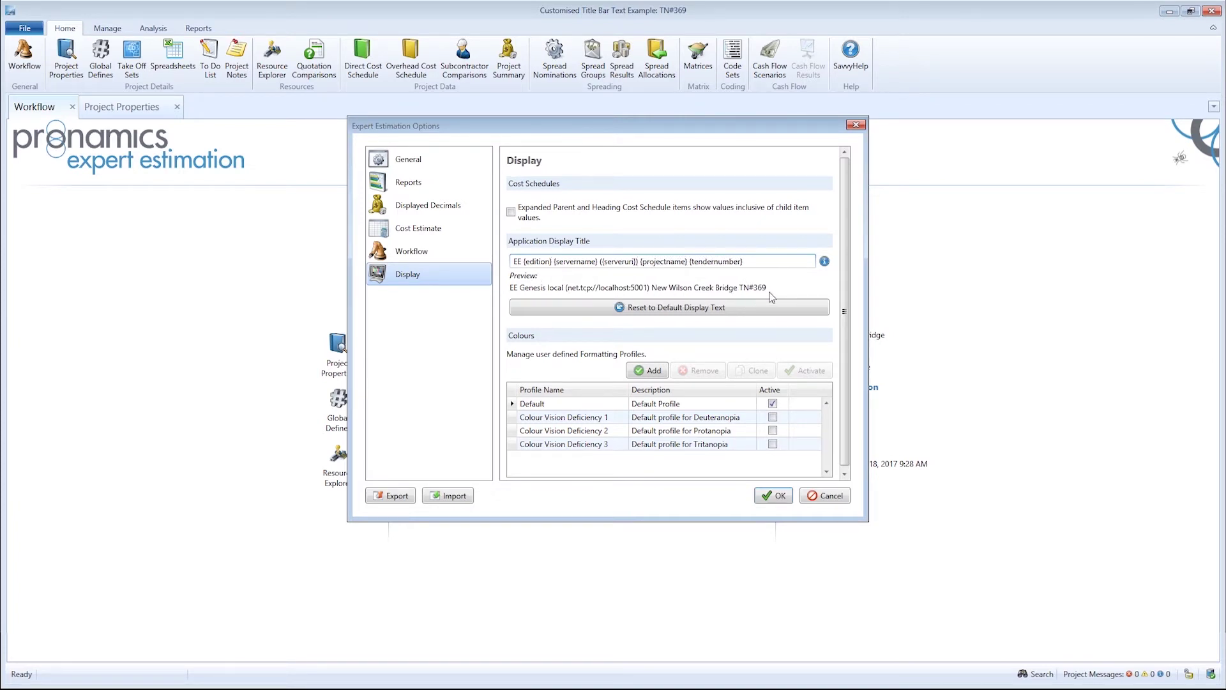
click(775, 497)
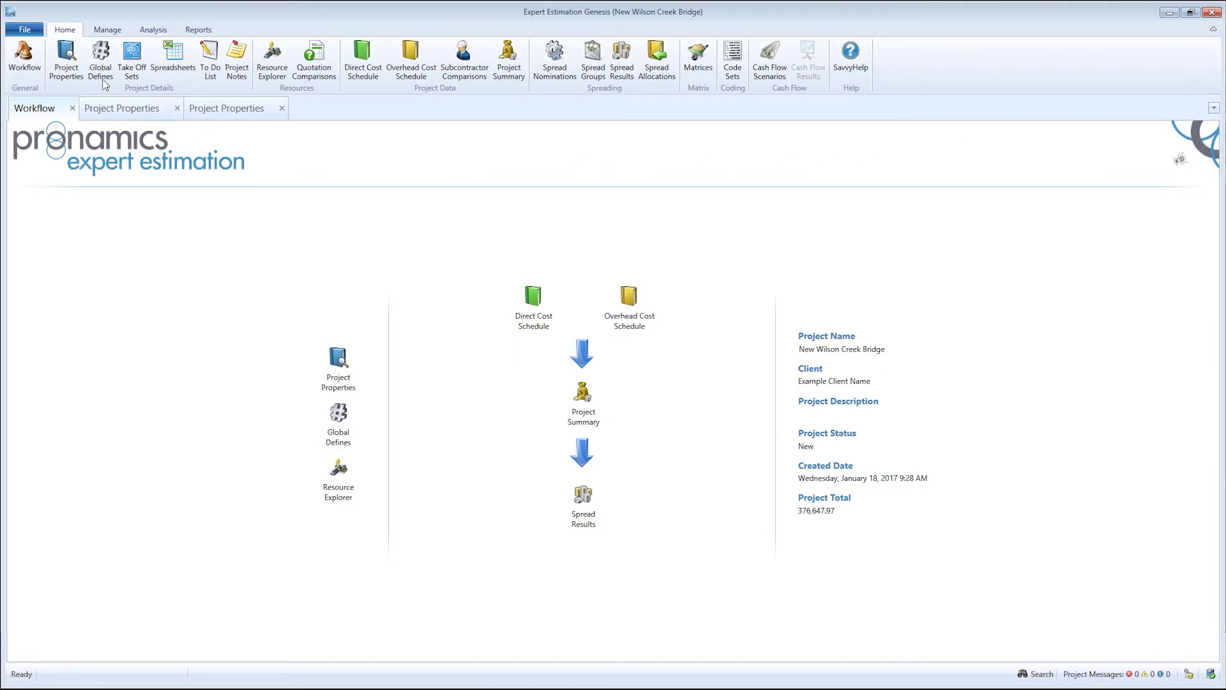
Step: Reopen the Display options and view the help information for the application display title
click(25, 30)
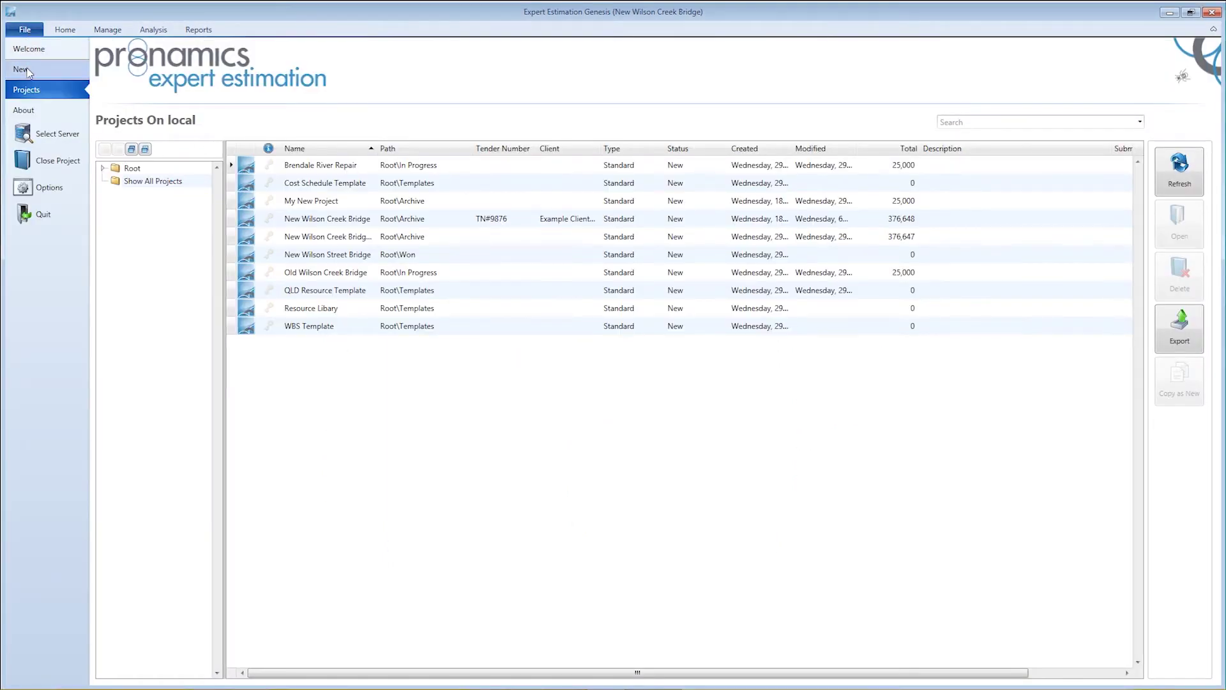
click(29, 189)
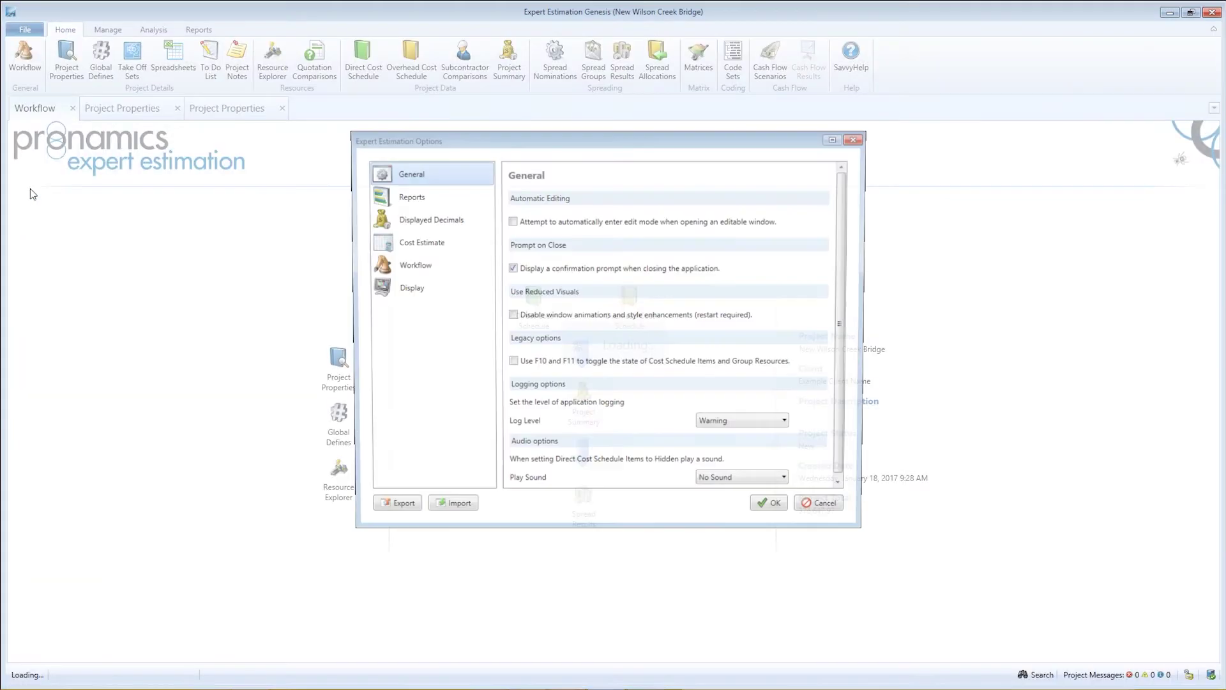
click(405, 295)
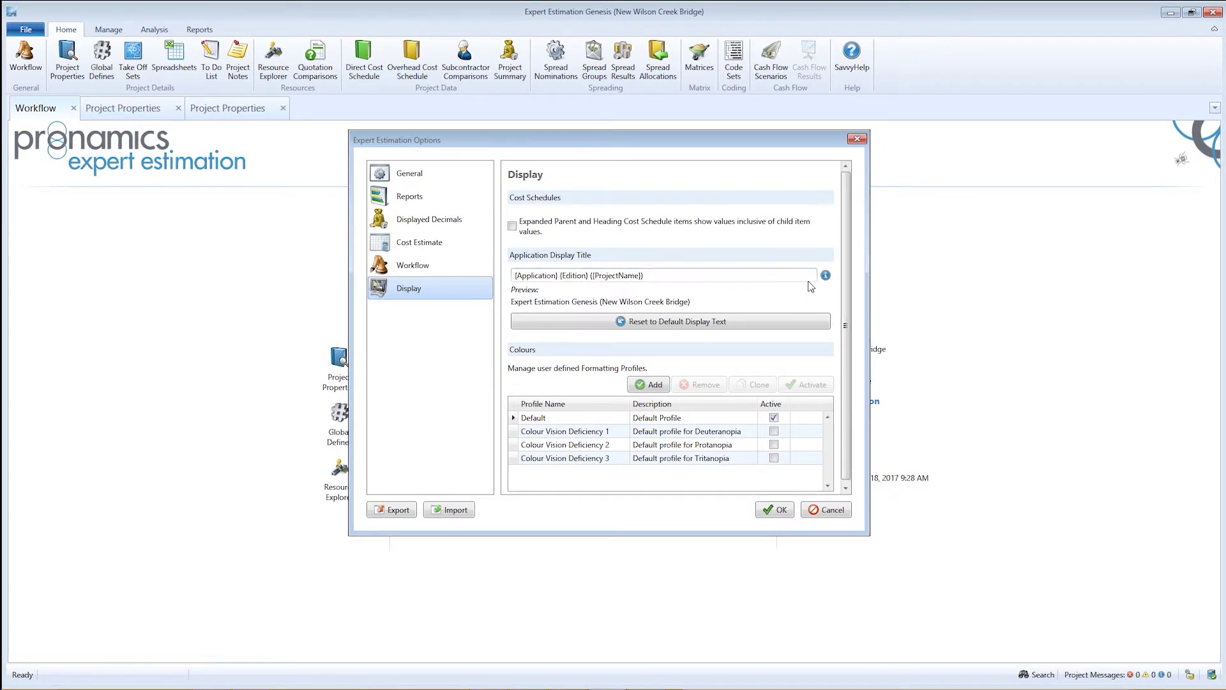
mouse_move(827, 279)
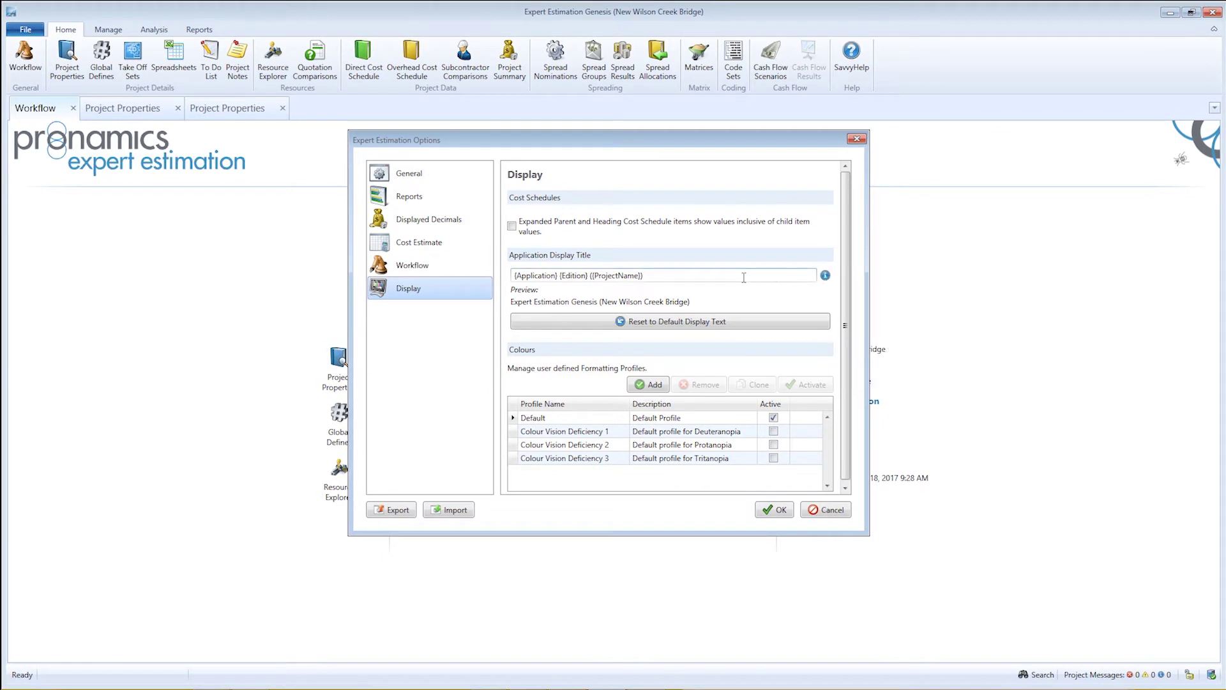
Step: Append the {ProjectreferenceCode} tag to the end of the application display title
triple_click(667, 273)
click(667, 274)
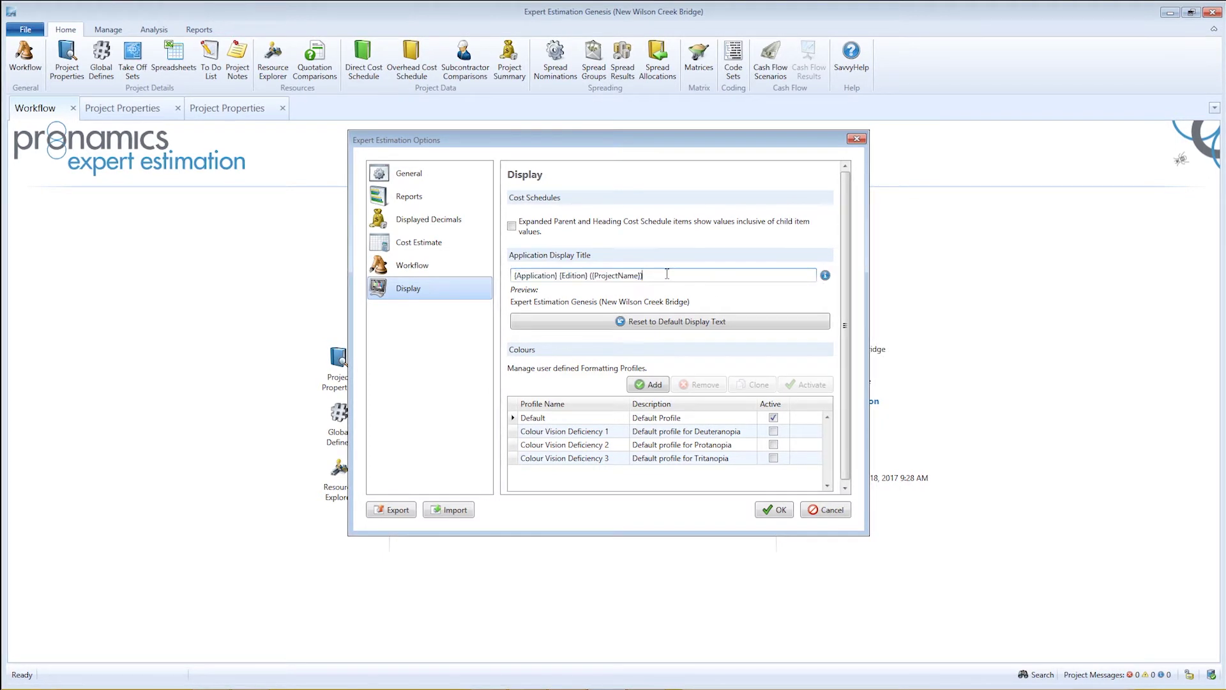
text({Proj)
text(ectref)
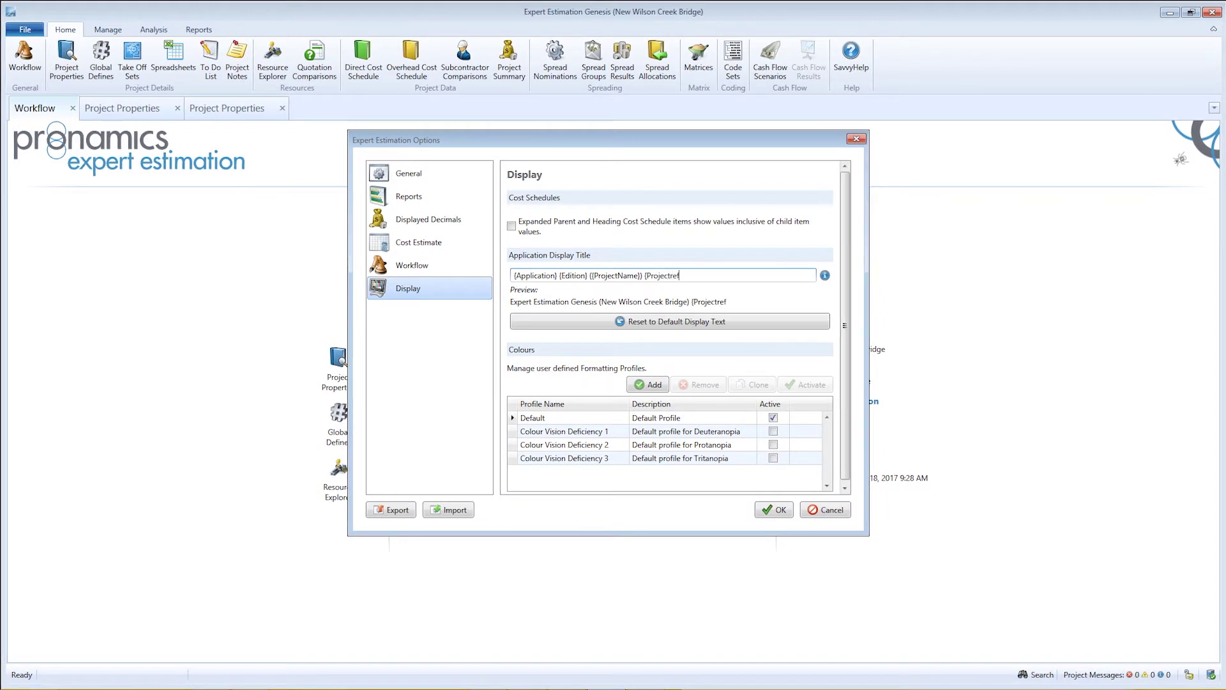
text(erenceCod)
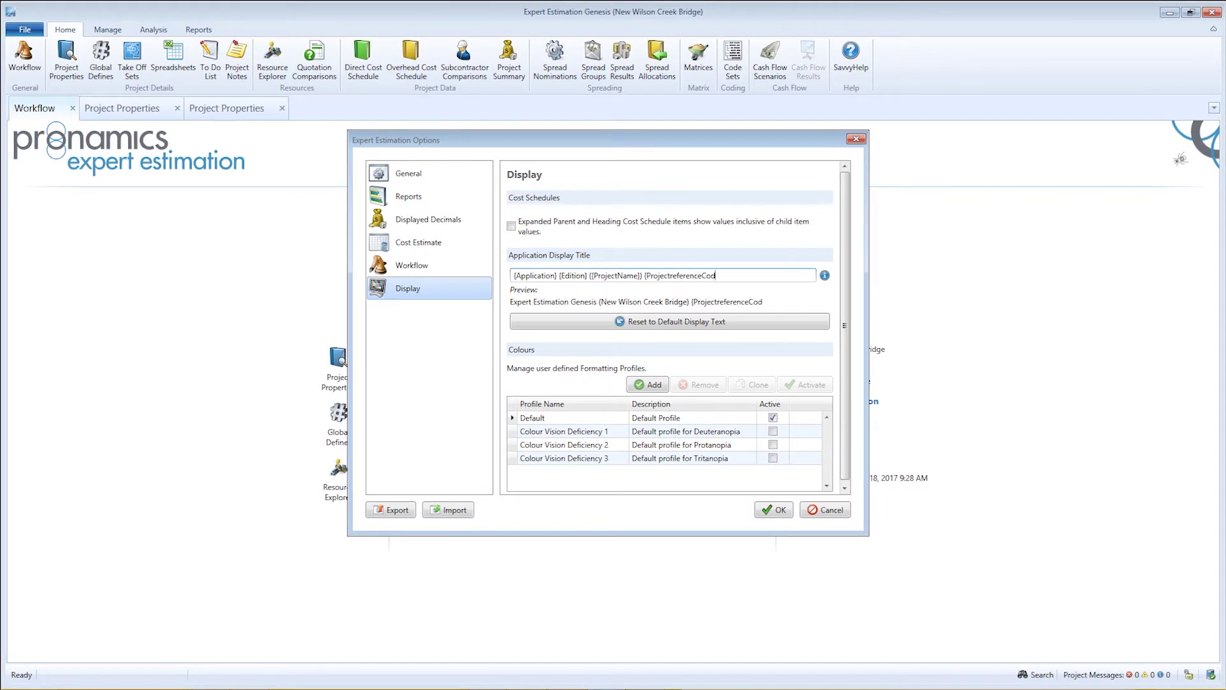
text(e})
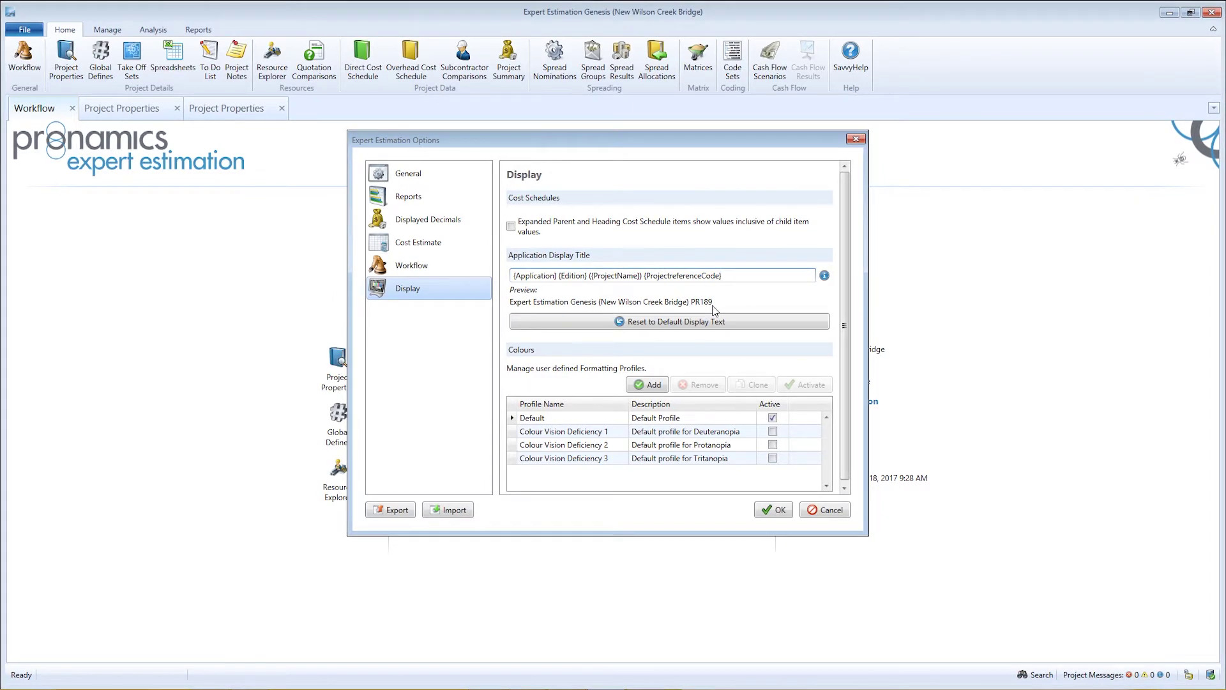
Step: Replace the {ProjectreferenceCode} tag in the display title with {client} and apply the options
mouse_move(824, 276)
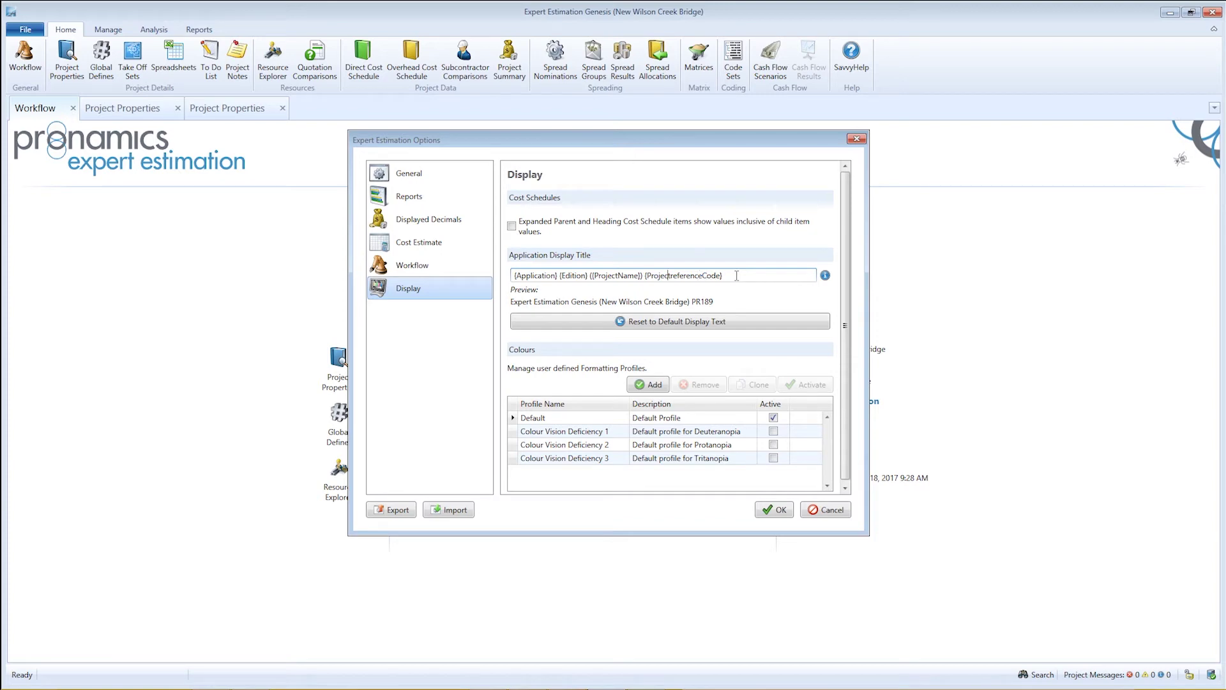
key(Delete)
key(Delete)
key(Delete)
key(Delete)
key(Delete)
key(Delete)
key(Delete)
key(Delete)
key(Delete)
key(Delete)
key(Delete)
key(Delete)
key(Delete)
key(Delete)
key(Delete)
key(Delete)
key(Delete)
key(Delete)
key(Delete)
key(Delete)
text(client)
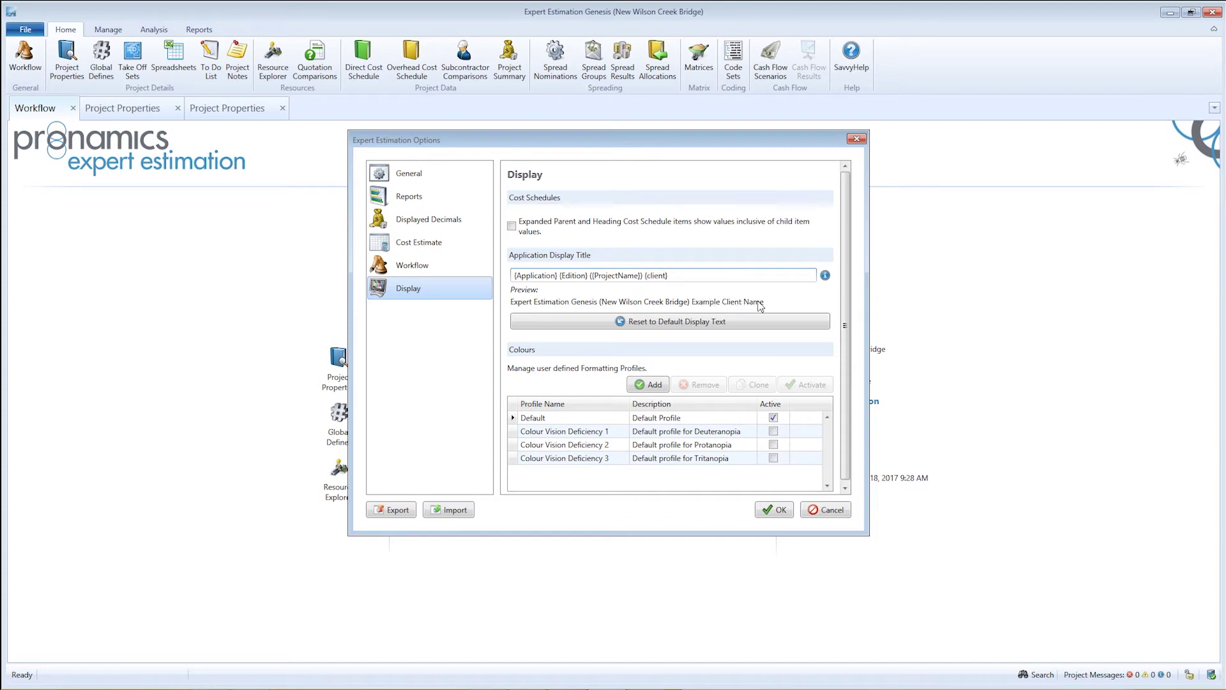
click(667, 274)
text(t})
click(776, 511)
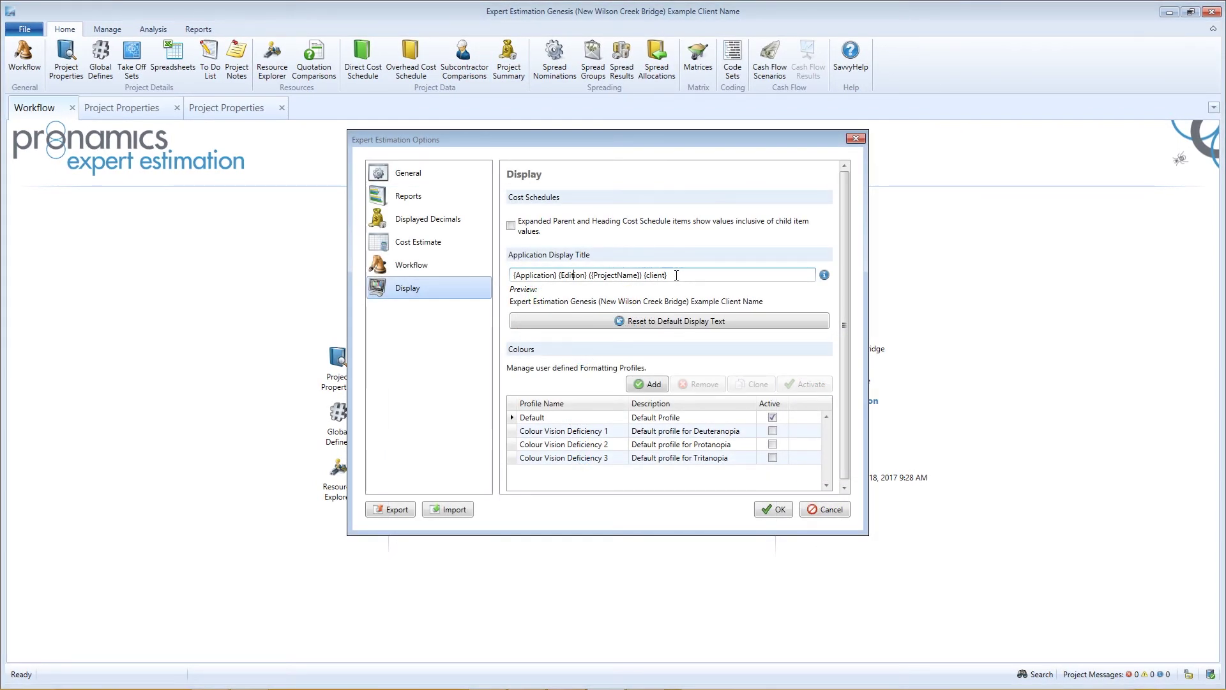
Step: Rewrite the edition tag in the application display title in uppercase as {EDITION}
key(Left)
key(Left)
key(Left)
text(DITION)
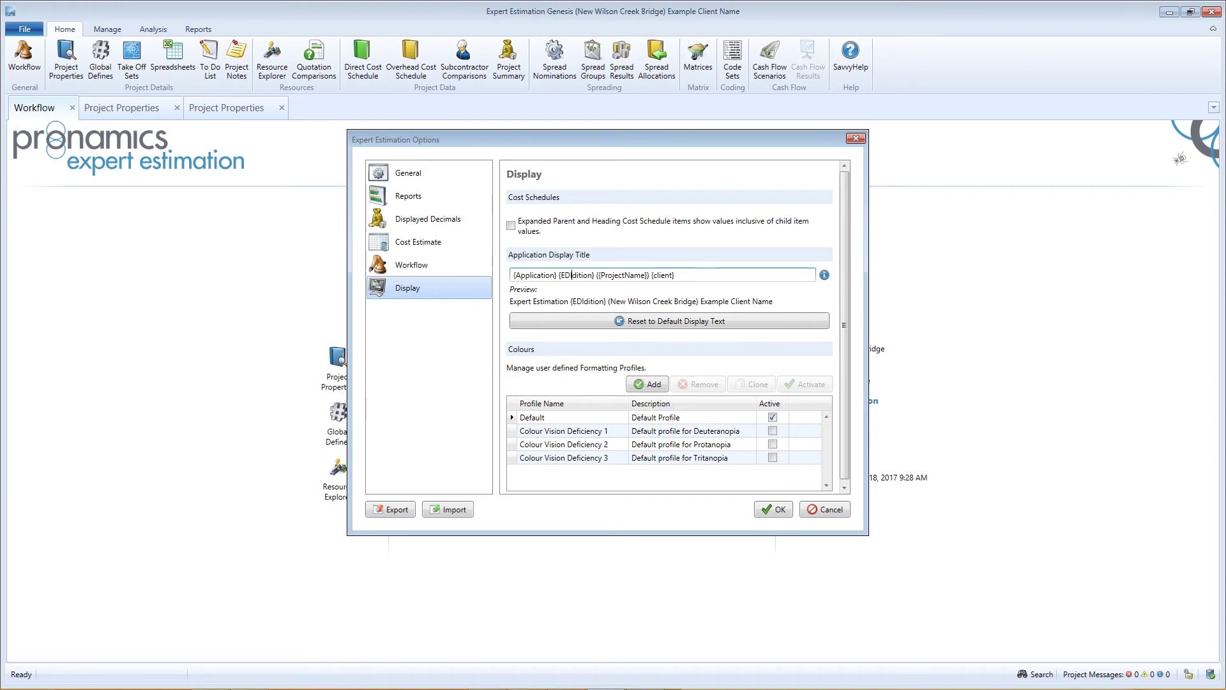
key(Delete)
key(Delete)
key(Delete)
key(Delete)
key(Delete)
key(Delete)
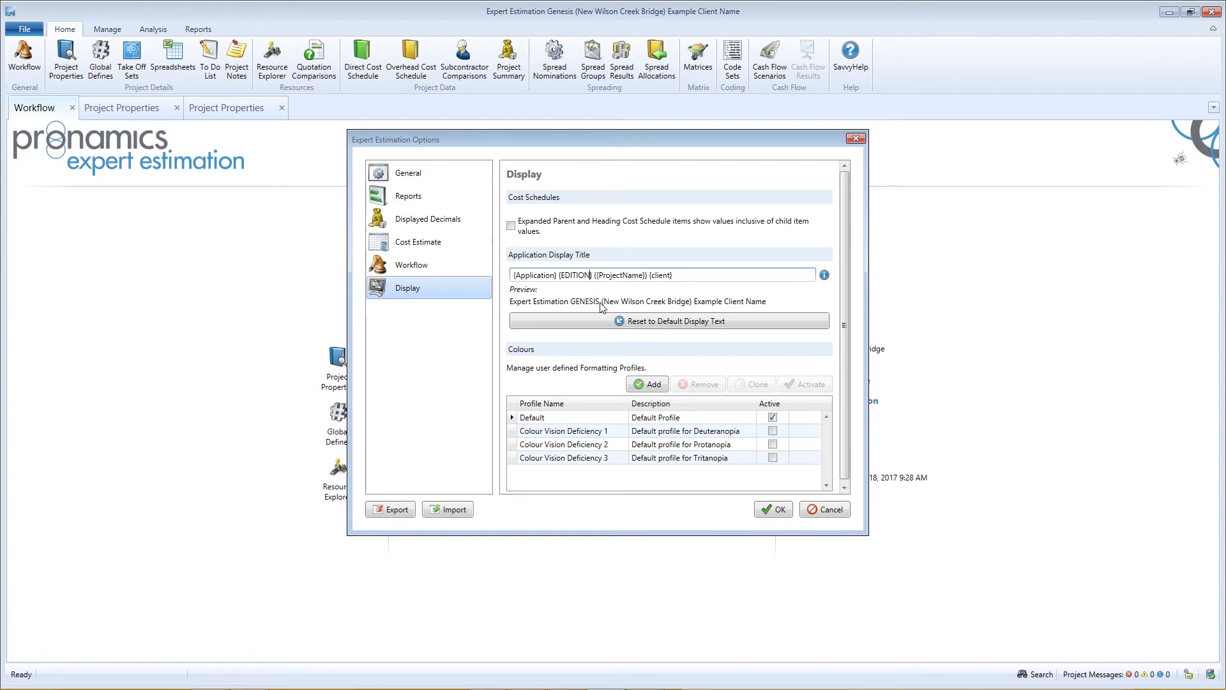
Step: Rewrite the client tag in the application display title in uppercase as {CLIENT}
click(653, 275)
text(LIENT)
key(Delete)
key(Delete)
key(Delete)
key(Delete)
key(Delete)
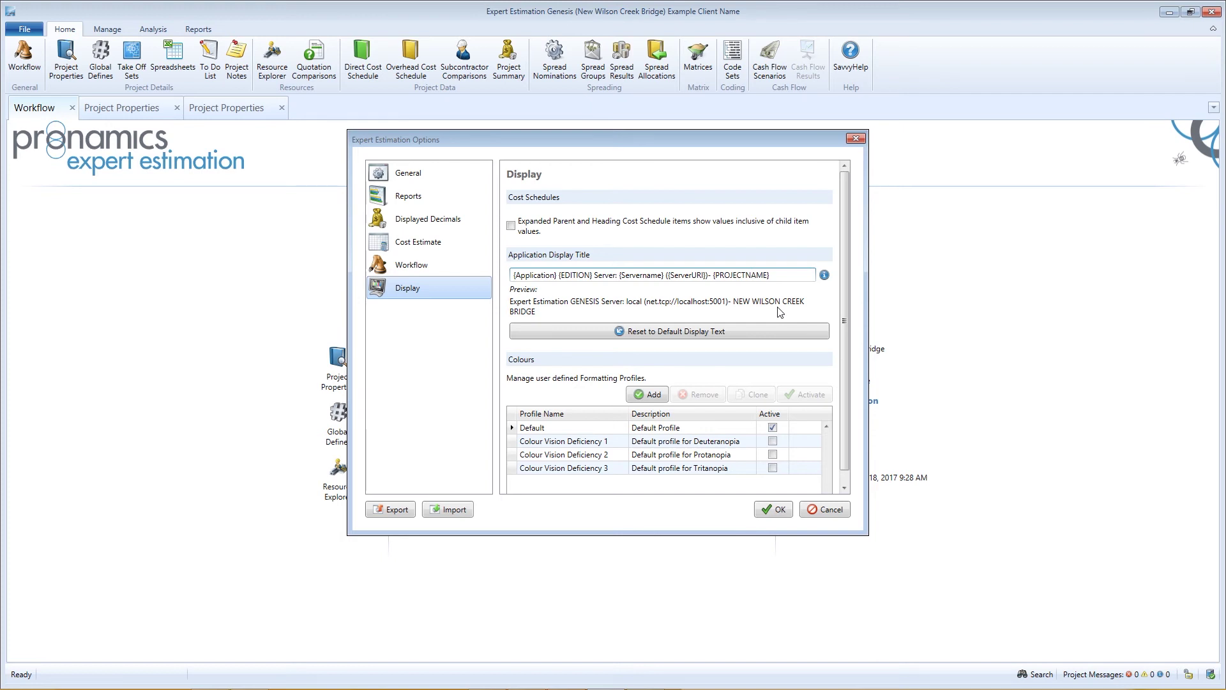
Step: Apply the customised display title and open the recent Glen Road Project
click(778, 510)
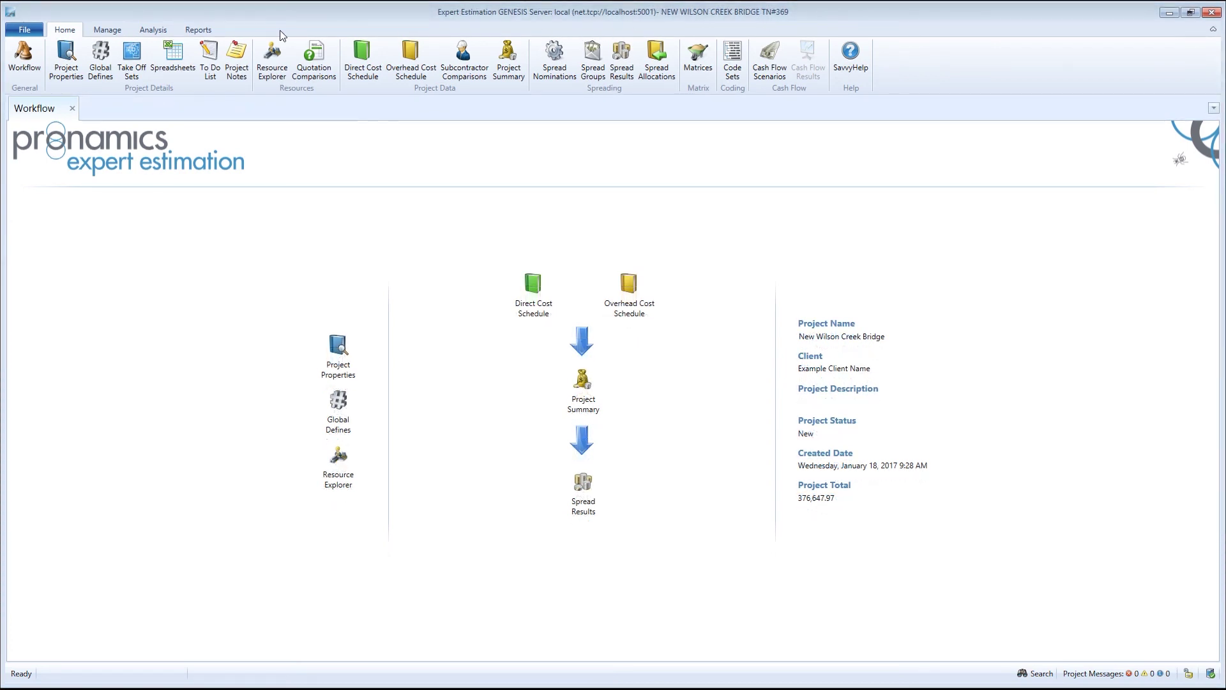
click(25, 30)
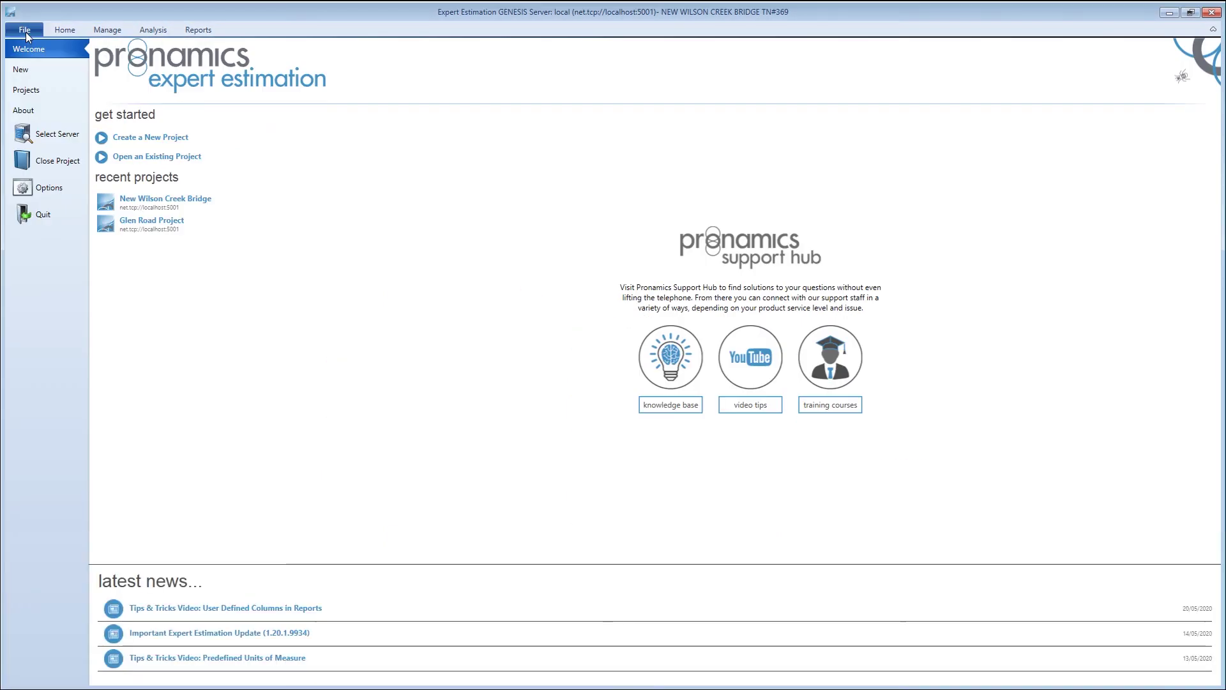
click(156, 220)
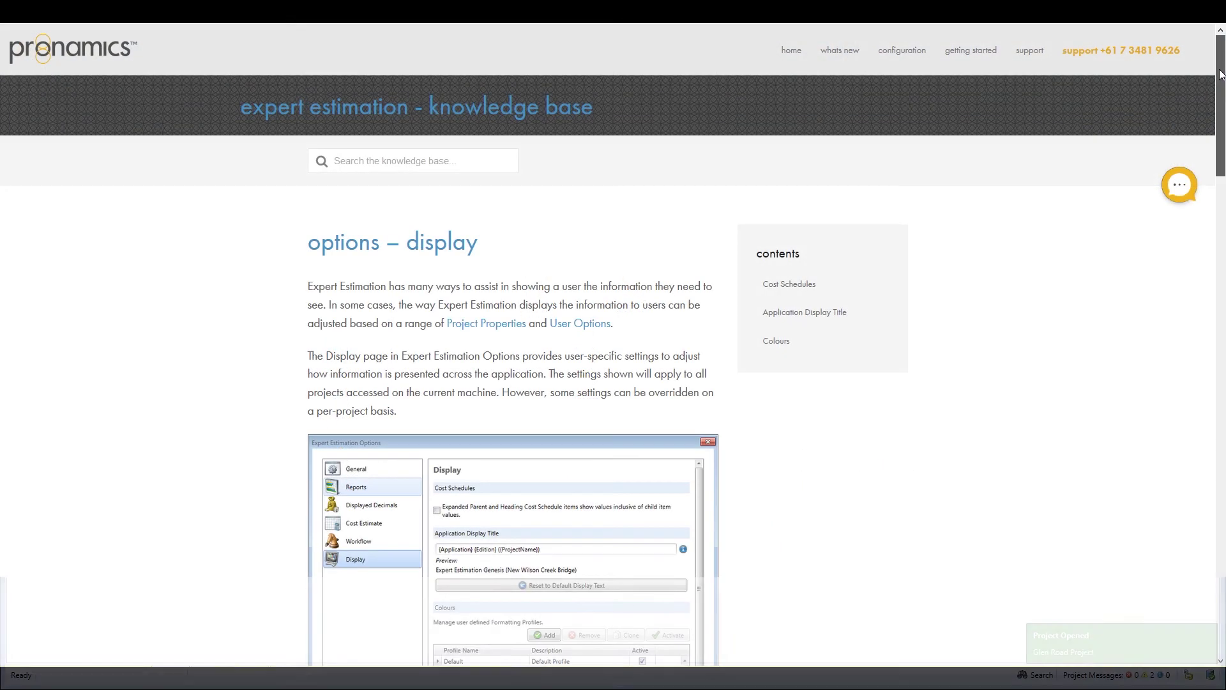
drag(1221, 75, 1221, 207)
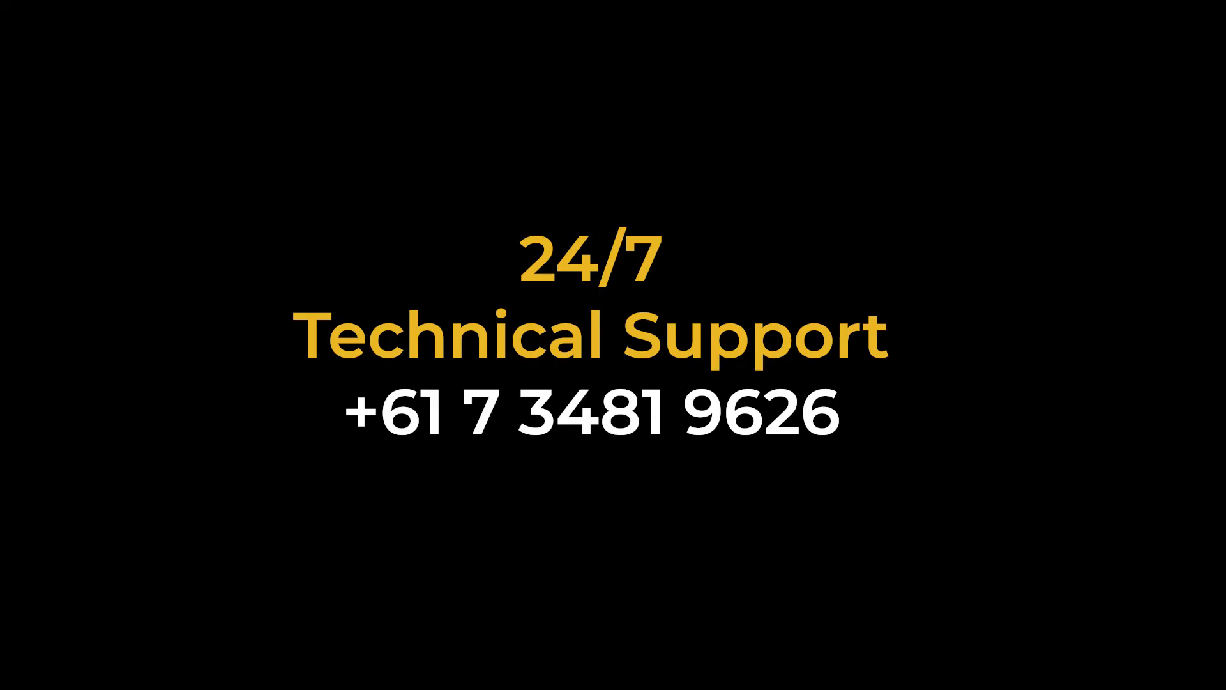